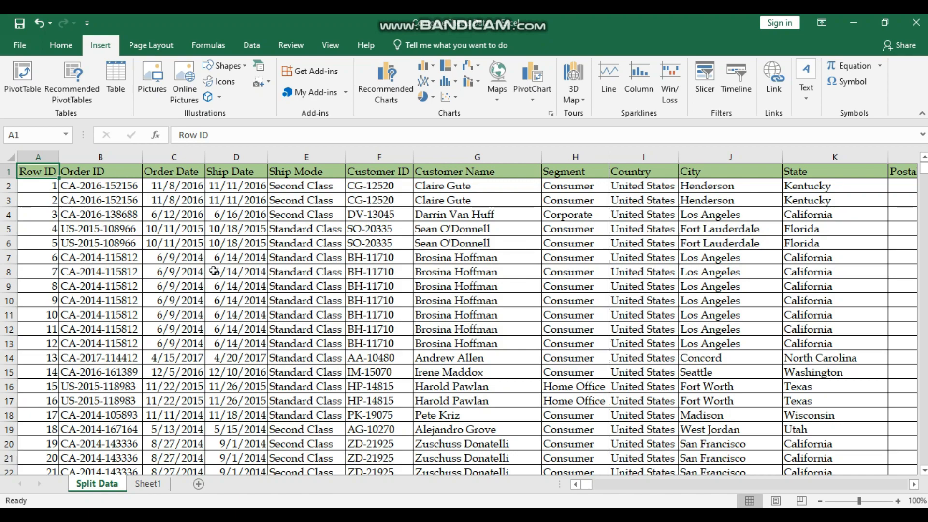
Step: Review the report requirement on Sheet1 and the Customer Name, Sub-Category and other column headers on the Split Data sheet
{"action": "left_click", "coordinate": [148, 484]}
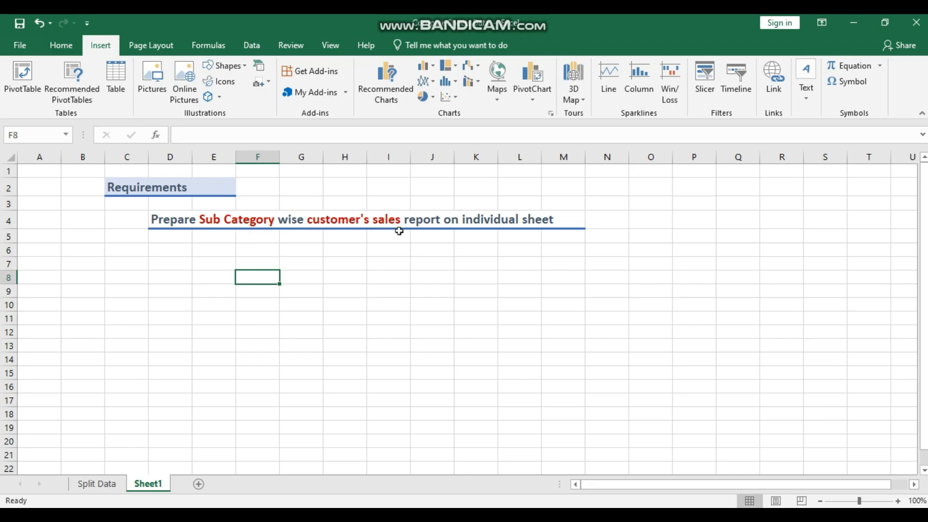
{"action": "left_click", "coordinate": [105, 485]}
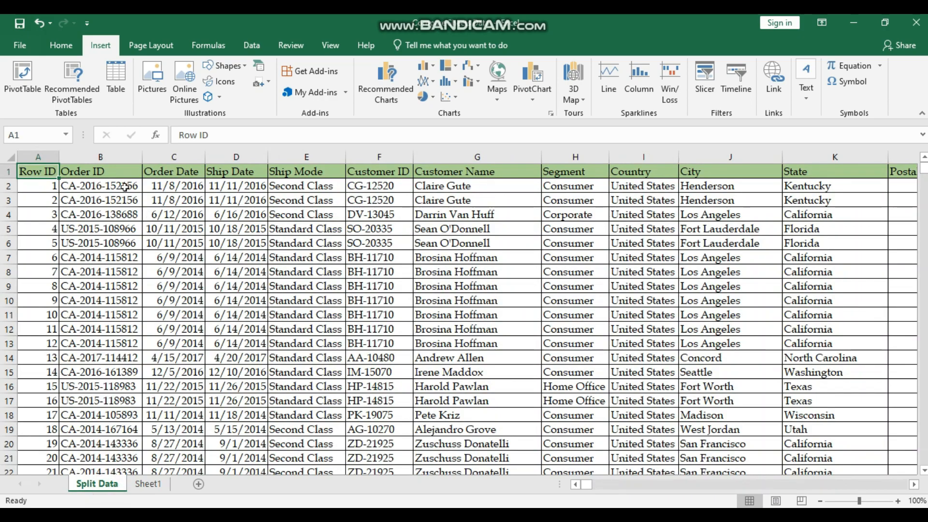
{"action": "left_click", "coordinate": [472, 171]}
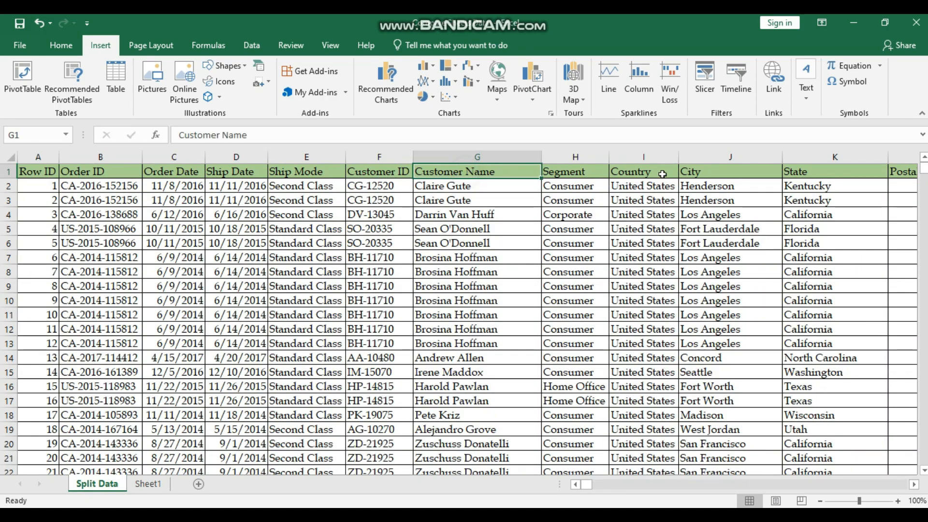
{"action": "left_click", "coordinate": [914, 484]}
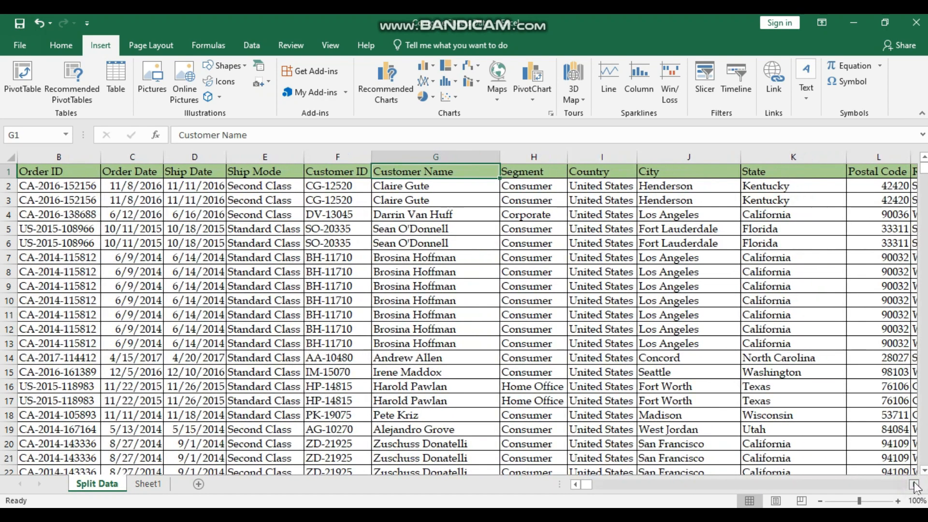
{"action": "left_click", "coordinate": [914, 484]}
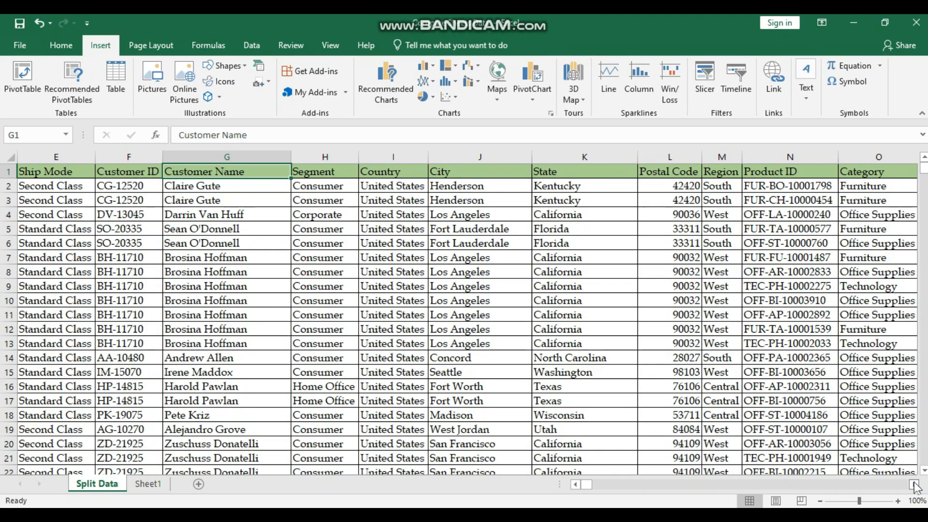
{"action": "left_click", "coordinate": [914, 485]}
{"action": "left_click", "coordinate": [914, 484]}
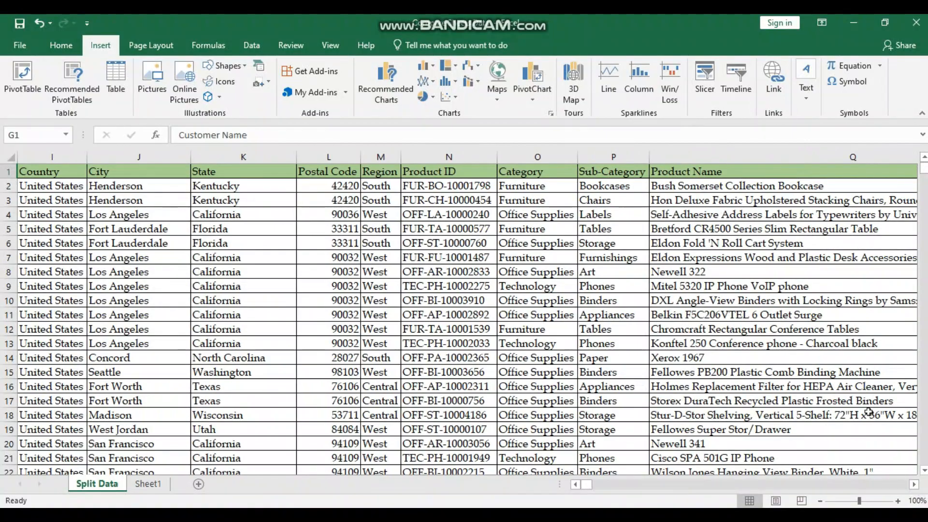
{"action": "left_click", "coordinate": [685, 171]}
{"action": "left_click", "coordinate": [611, 172]}
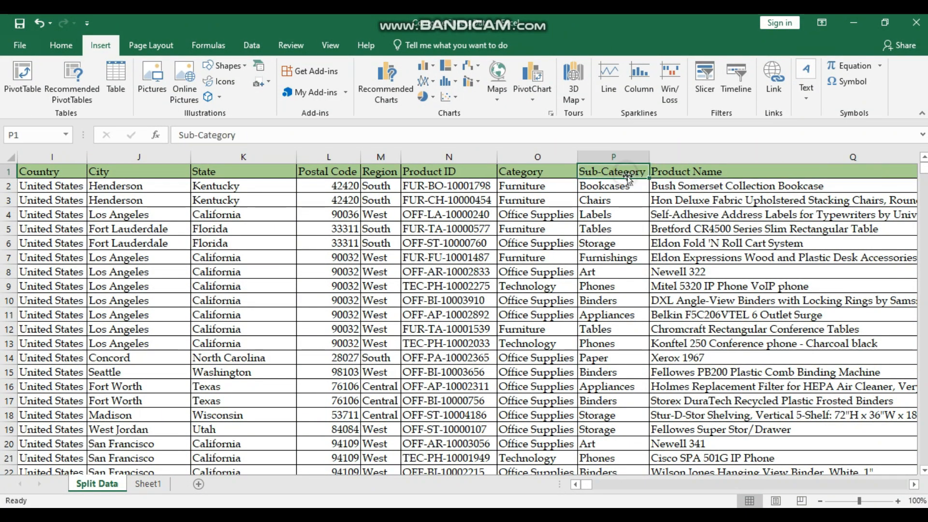
{"action": "left_click", "coordinate": [456, 172]}
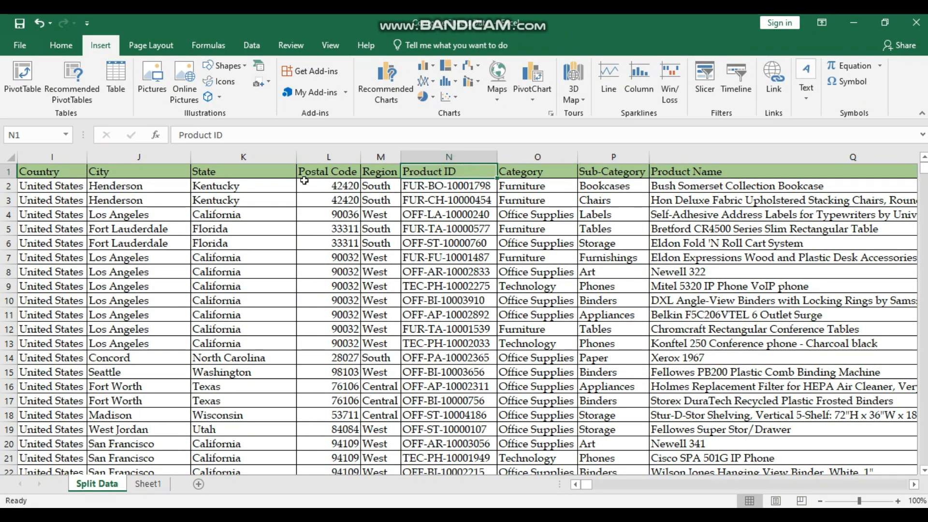
{"action": "left_click_drag", "start_coordinate": [590, 487], "coordinate": [569, 485]}
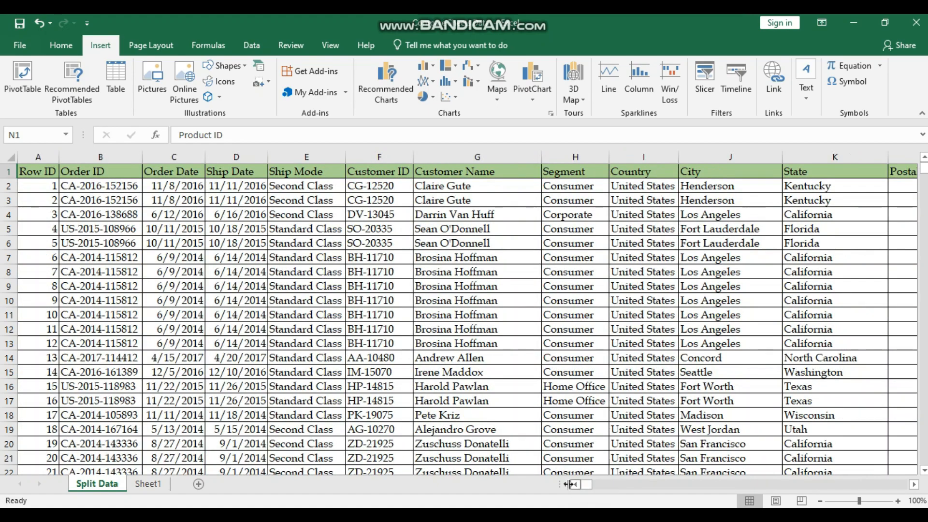
Step: Select the whole dataset on the Split Data sheet, from the Row ID header in A1 to the last used cell
{"action": "left_click", "coordinate": [119, 211]}
{"action": "left_click", "coordinate": [107, 197]}
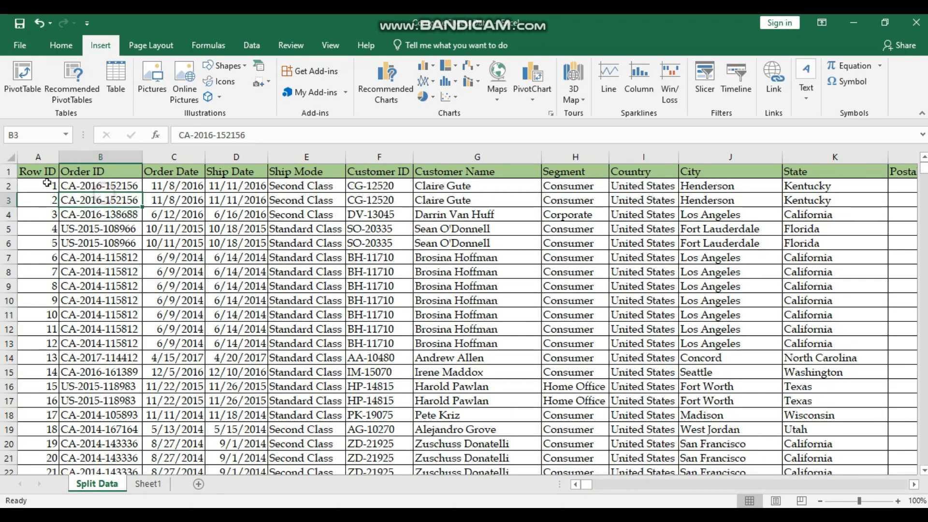
{"action": "left_click", "coordinate": [39, 183]}
{"action": "left_click", "coordinate": [34, 171]}
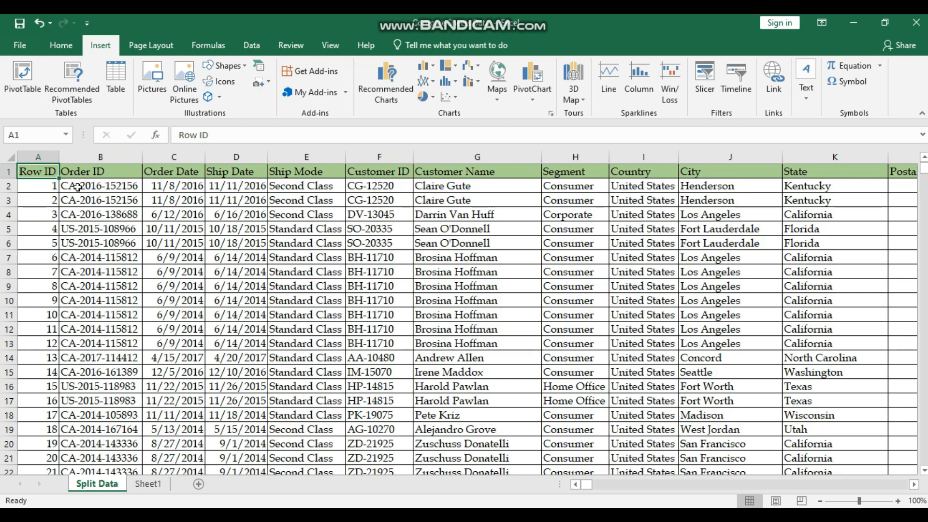
{"action": "key", "text": "ctrl+shift+End"}
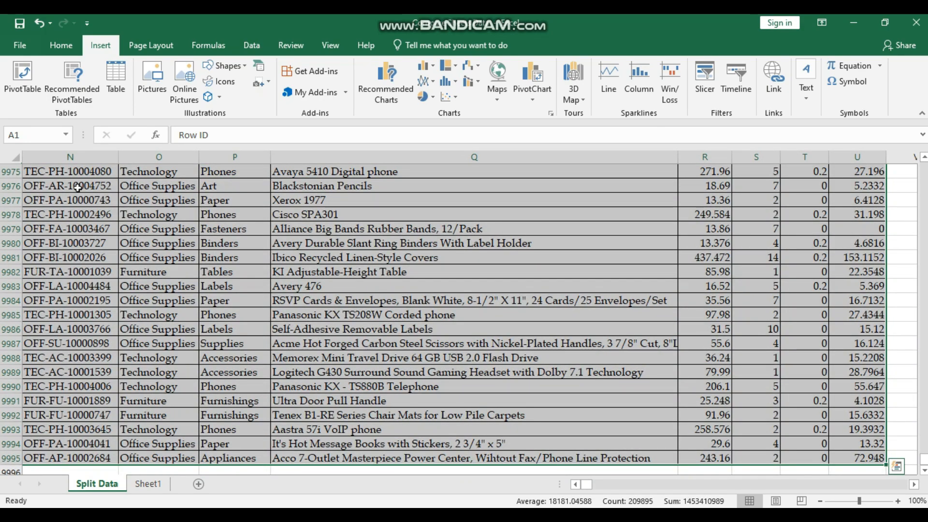
{"action": "key", "text": "ctrl+BackSpace"}
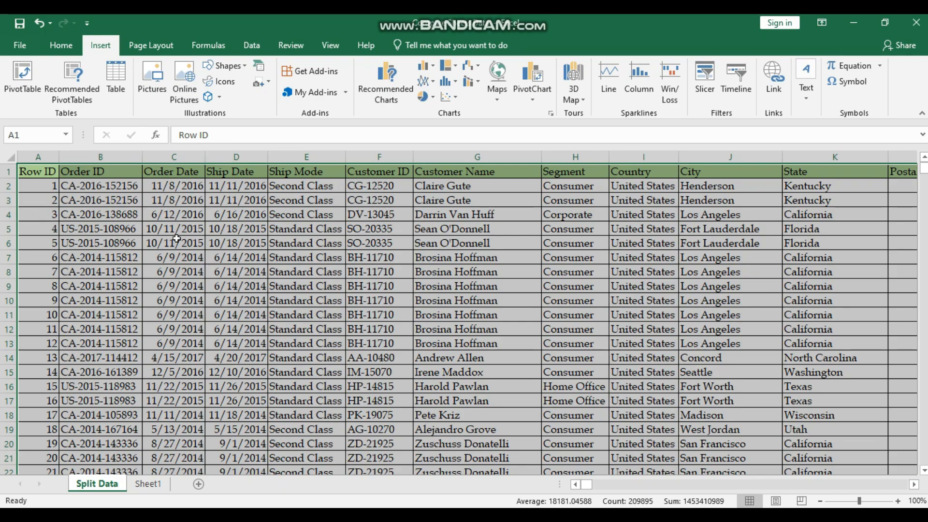
Step: Create a PivotTable from 'Split Data'!$A$1:$U$9995 and place it on a new worksheet
{"action": "left_click", "coordinate": [68, 49]}
{"action": "left_click", "coordinate": [94, 49]}
{"action": "left_click", "coordinate": [19, 86]}
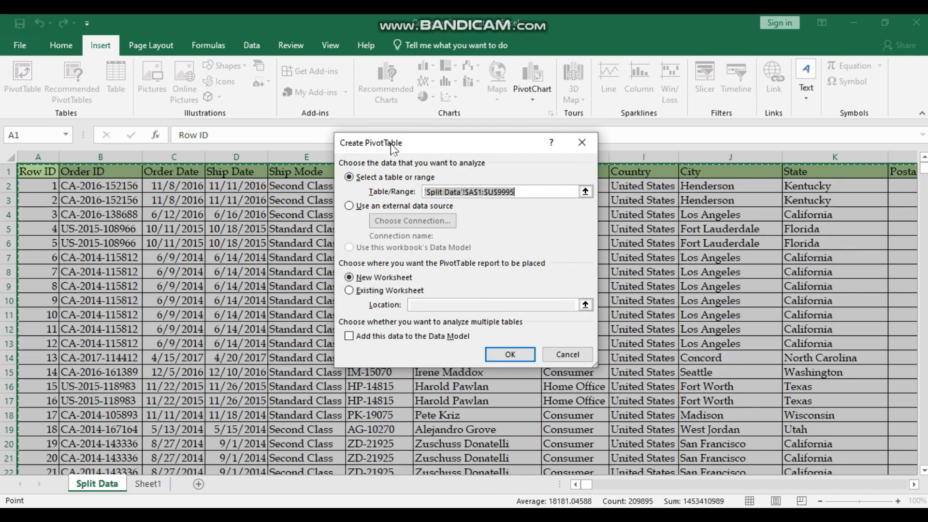
{"action": "left_click_drag", "start_coordinate": [394, 147], "coordinate": [316, 121]}
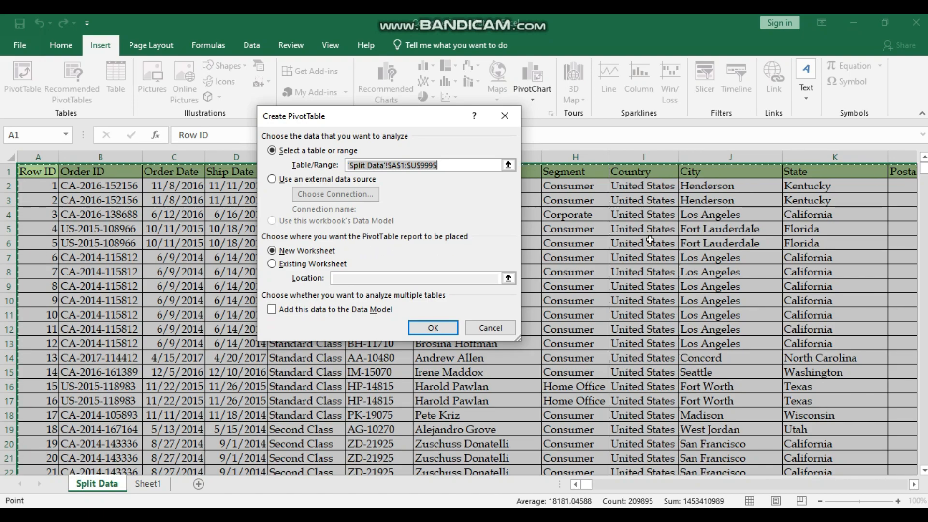
{"action": "left_click", "coordinate": [306, 266]}
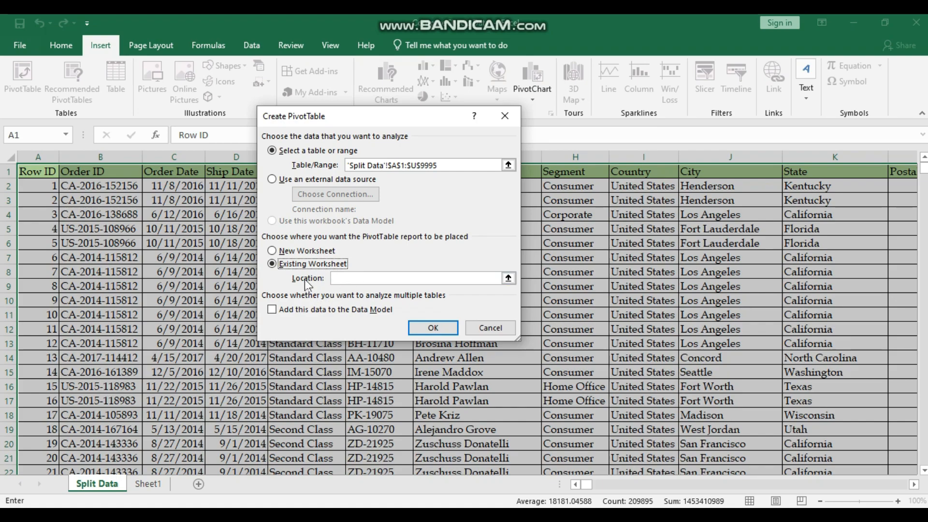
{"action": "left_click", "coordinate": [293, 251]}
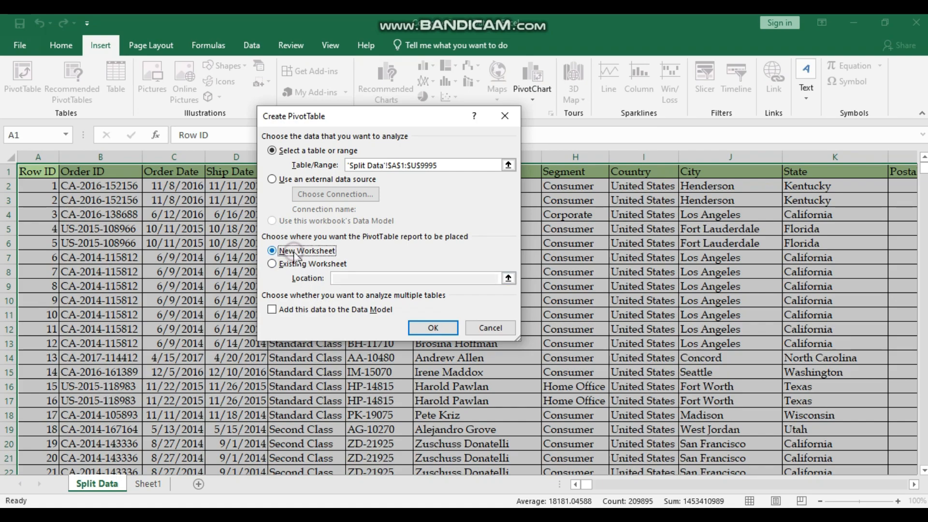
{"action": "left_click", "coordinate": [433, 329]}
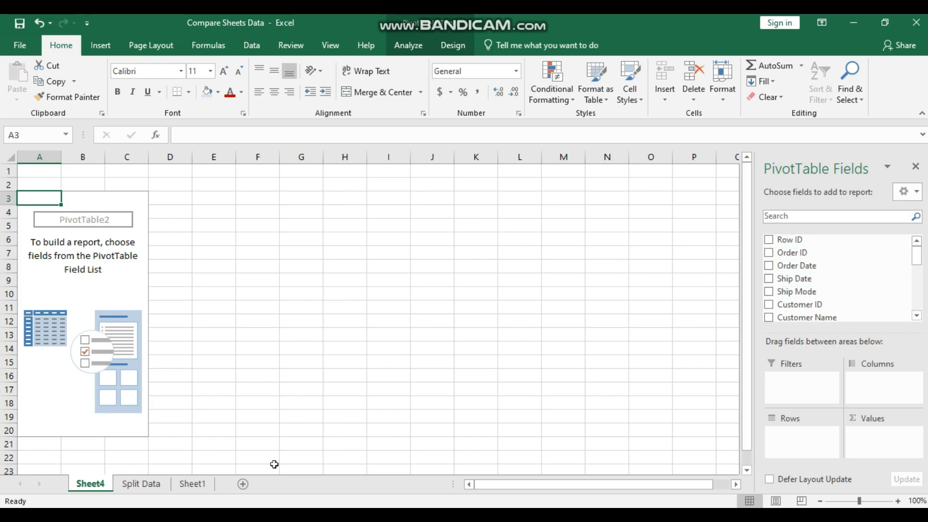
Step: Check the requirement on Sheet1 and add Customer Name to the rows of the PivotTable on Sheet4
{"action": "left_click", "coordinate": [196, 484]}
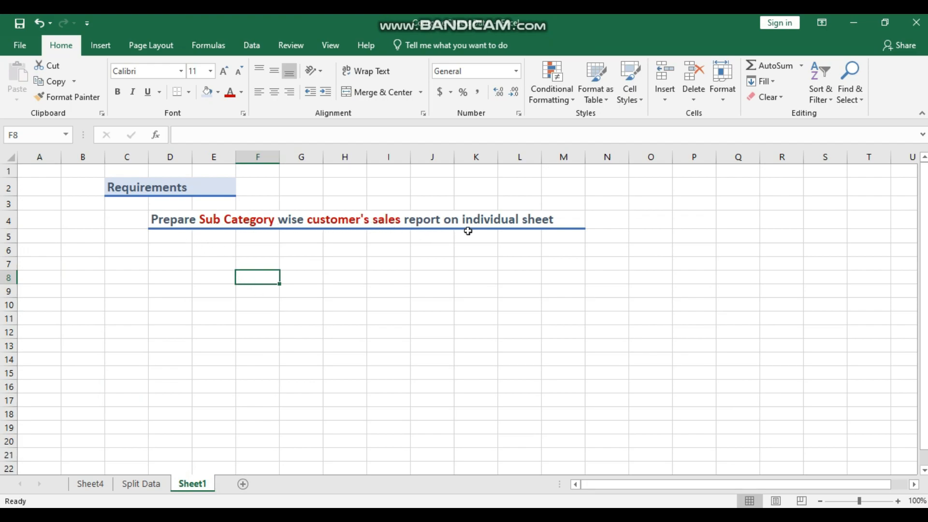
{"action": "left_click", "coordinate": [108, 486]}
{"action": "scroll", "coordinate": [823, 290], "scroll_direction": "down", "scroll_amount": 1}
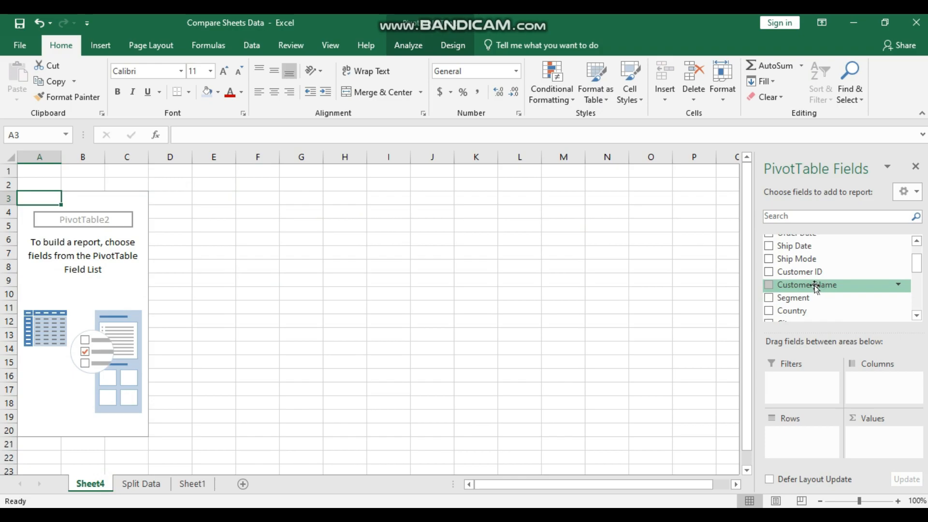
{"action": "left_click_drag", "start_coordinate": [815, 286], "coordinate": [807, 434]}
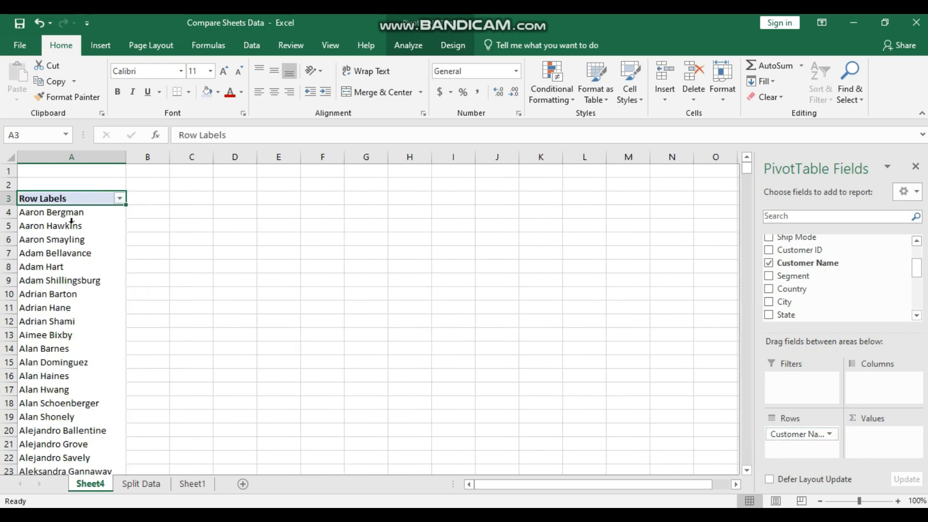
Step: Add Sub-Category as the PivotTable's report filter and Sales as its summed values
{"action": "scroll", "coordinate": [845, 288], "scroll_direction": "up", "scroll_amount": 1}
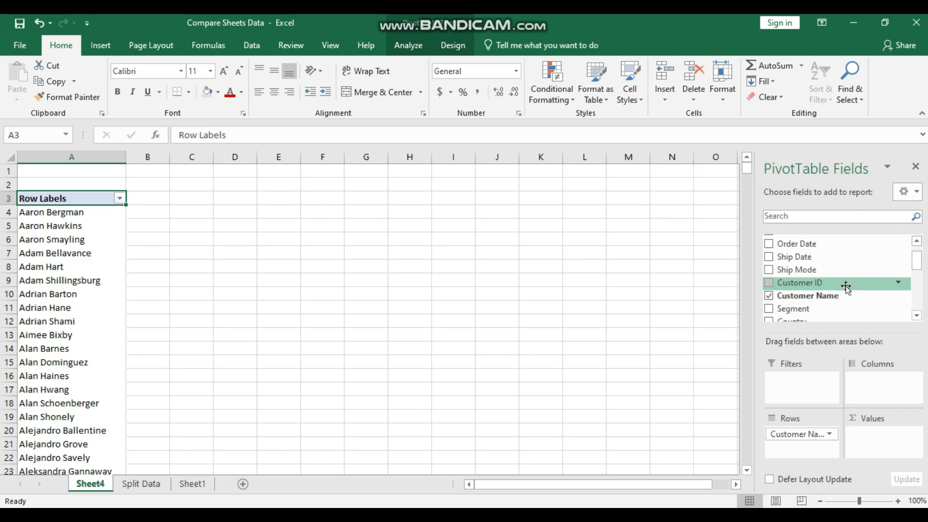
{"action": "scroll", "coordinate": [841, 290], "scroll_direction": "up", "scroll_amount": 1}
{"action": "scroll", "coordinate": [841, 290], "scroll_direction": "down", "scroll_amount": 4}
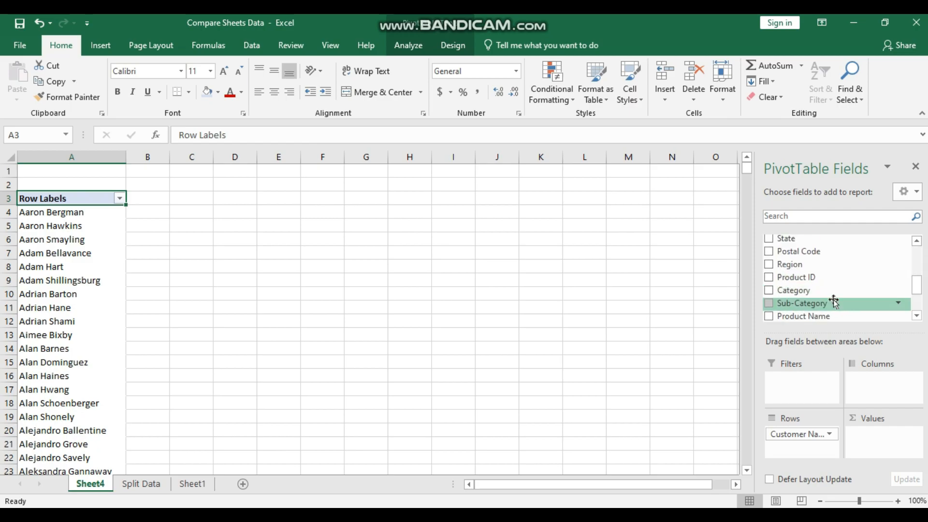
{"action": "scroll", "coordinate": [829, 303], "scroll_direction": "down", "scroll_amount": 2}
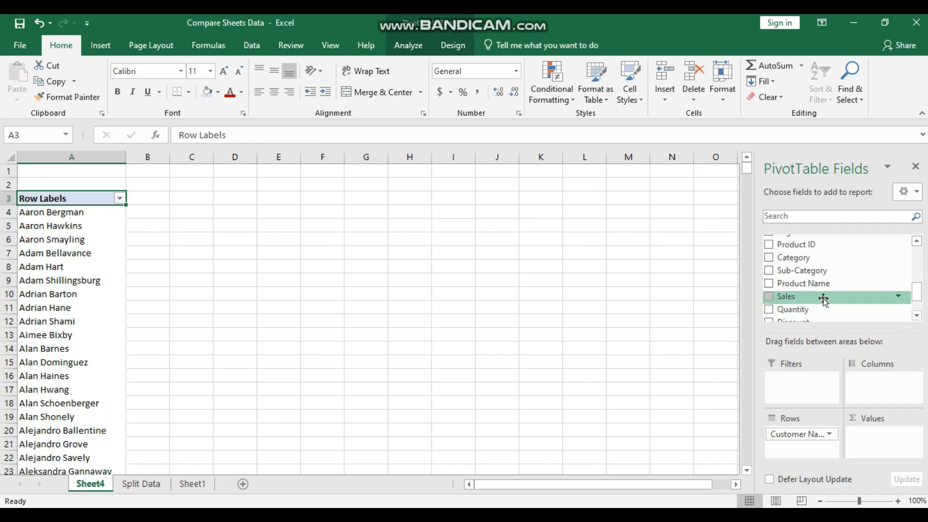
{"action": "left_click", "coordinate": [193, 483]}
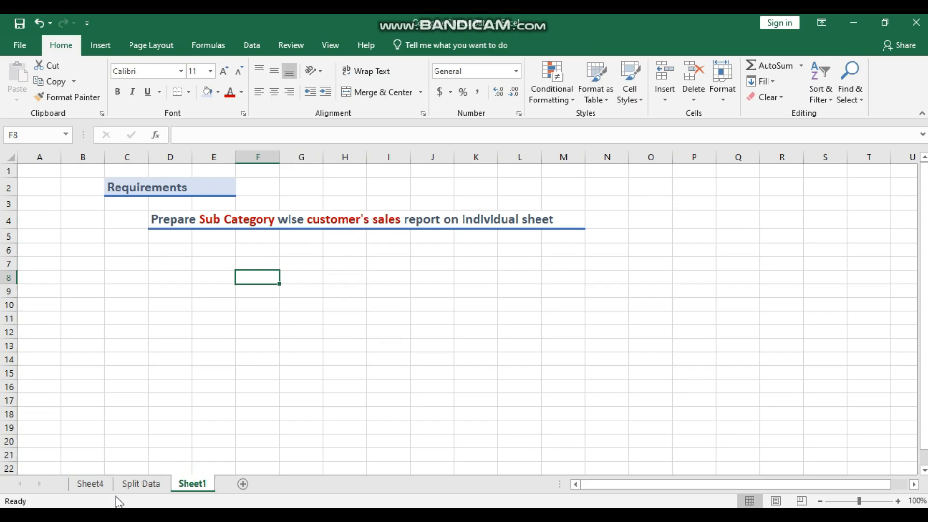
{"action": "left_click", "coordinate": [94, 484]}
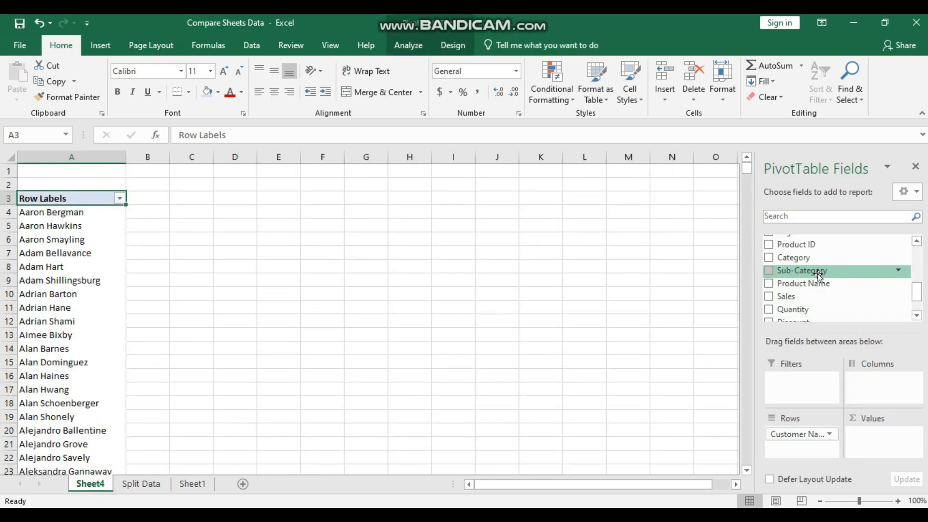
{"action": "left_click_drag", "start_coordinate": [817, 274], "coordinate": [806, 382]}
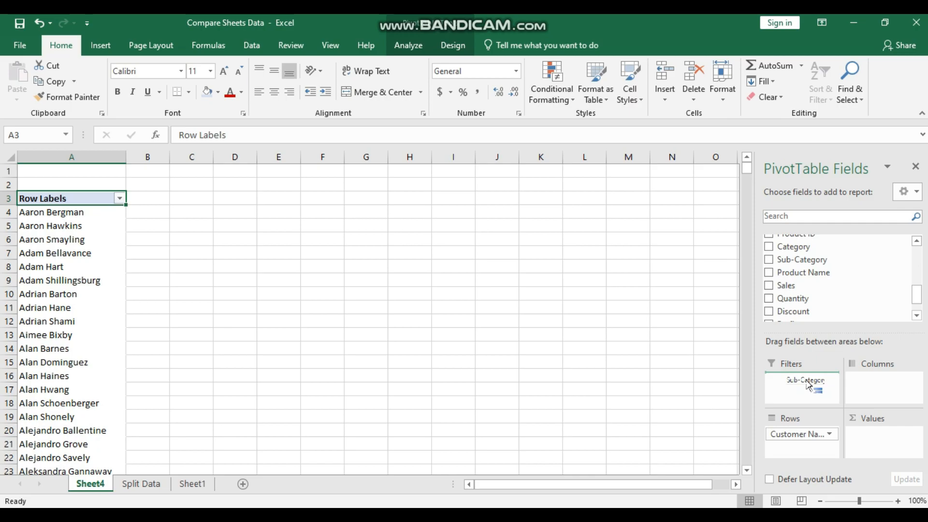
{"action": "left_click_drag", "start_coordinate": [808, 384], "coordinate": [806, 383]}
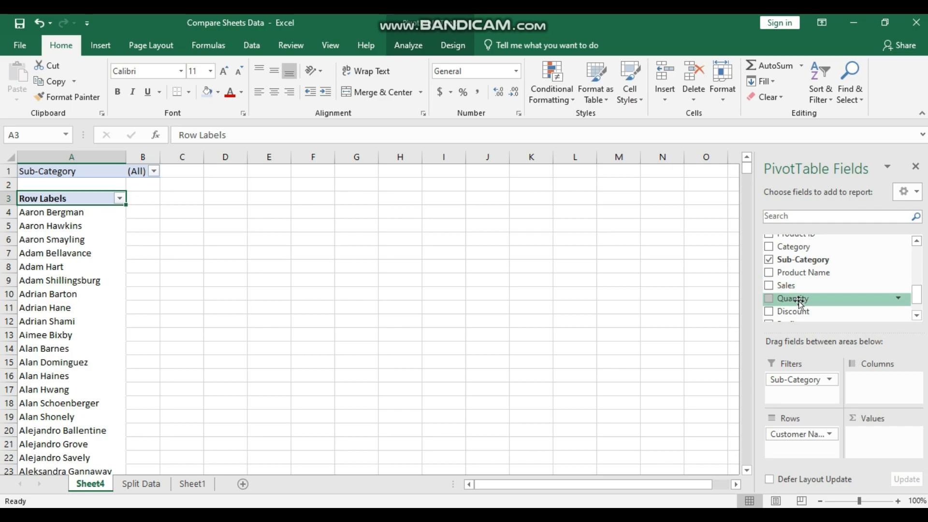
{"action": "left_click_drag", "start_coordinate": [786, 304], "coordinate": [868, 437]}
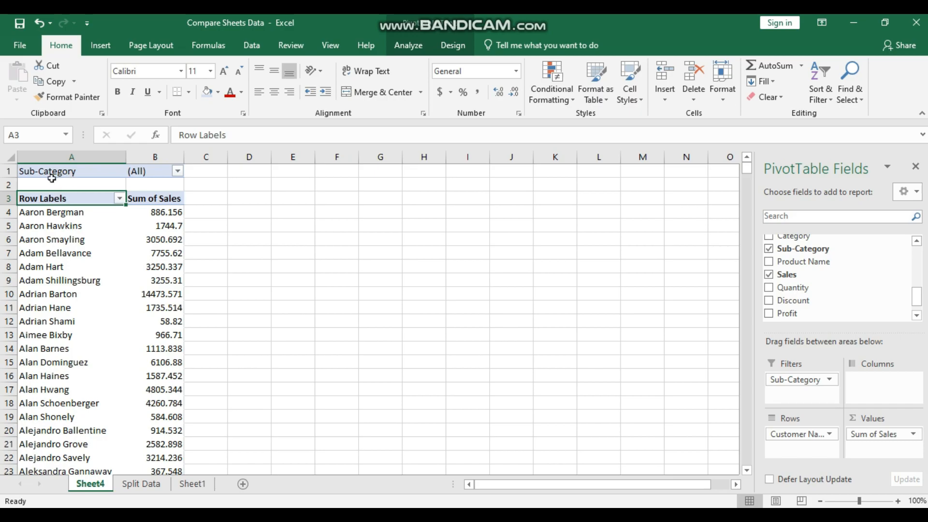
Step: Look through the sub-categories offered by the report filter, keeping the filter on (All)
{"action": "left_click", "coordinate": [178, 170]}
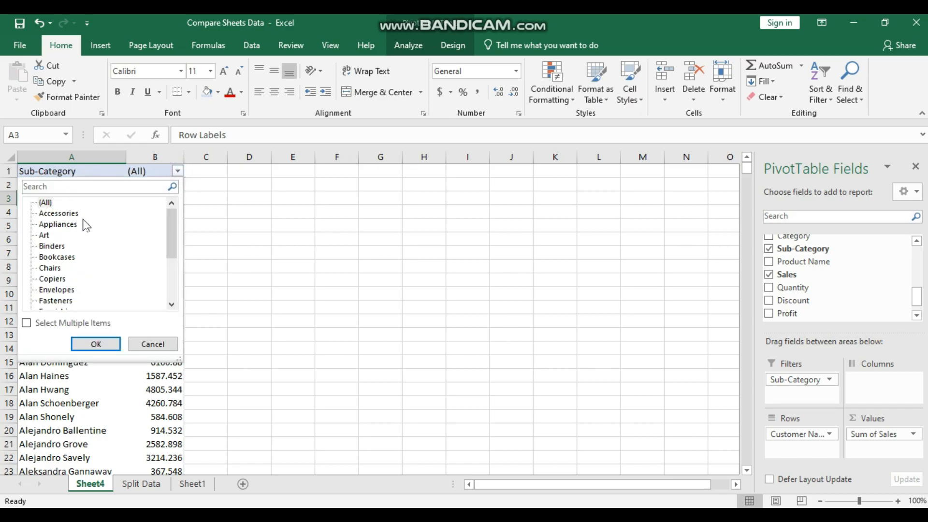
{"action": "scroll", "coordinate": [79, 225], "scroll_direction": "down", "scroll_amount": 3}
{"action": "scroll", "coordinate": [56, 261], "scroll_direction": "up", "scroll_amount": 3}
{"action": "scroll", "coordinate": [53, 258], "scroll_direction": "down", "scroll_amount": 3}
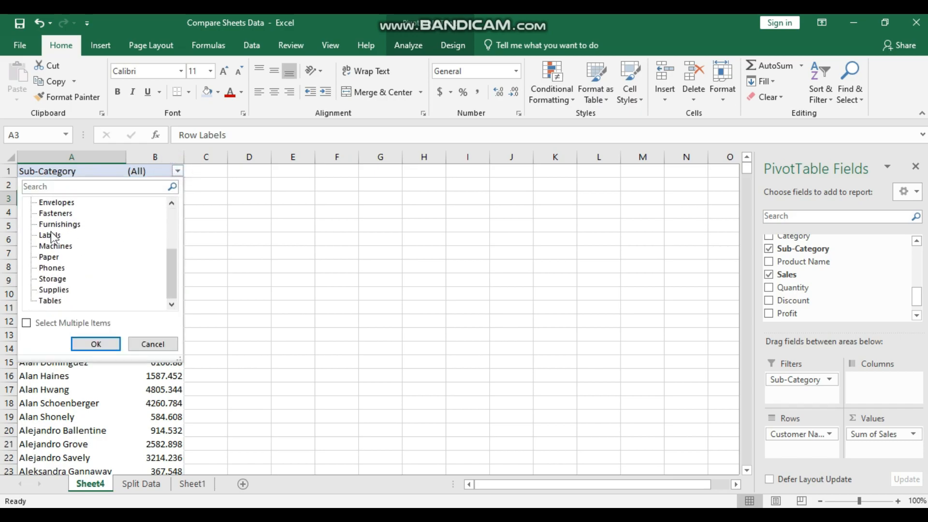
{"action": "left_click", "coordinate": [86, 352]}
Step: Widen column B, which holds the Sum of Sales values, and check the customer and sales entries
{"action": "left_click", "coordinate": [157, 202]}
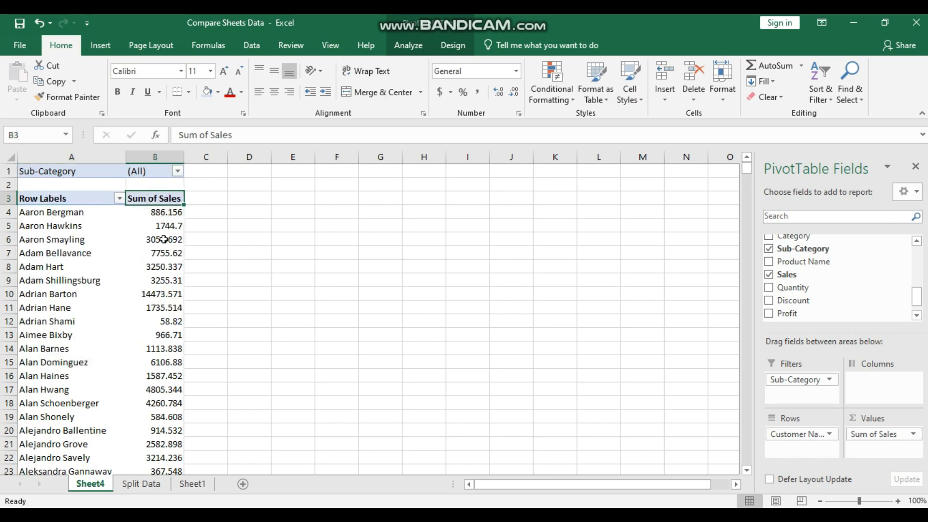
{"action": "left_click_drag", "start_coordinate": [185, 157], "coordinate": [234, 157]}
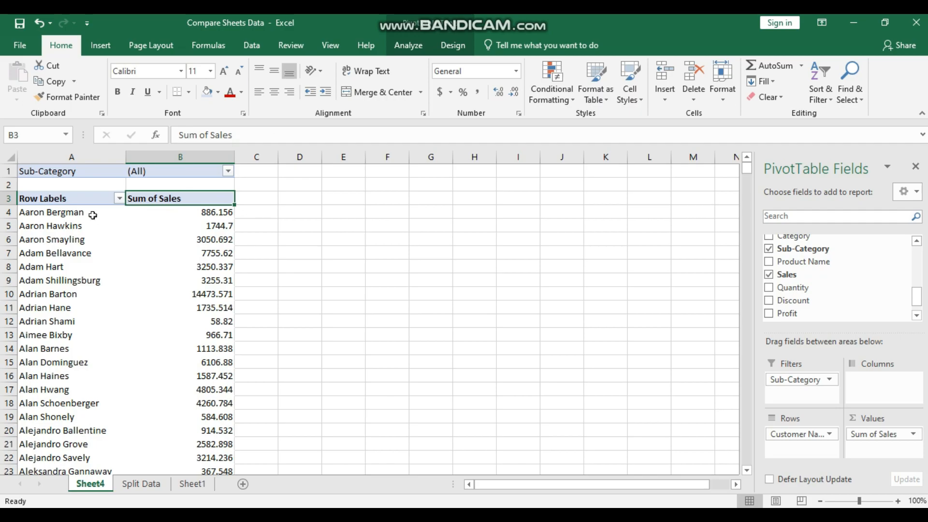
{"action": "left_click", "coordinate": [70, 228]}
{"action": "left_click", "coordinate": [68, 212]}
{"action": "left_click", "coordinate": [67, 249]}
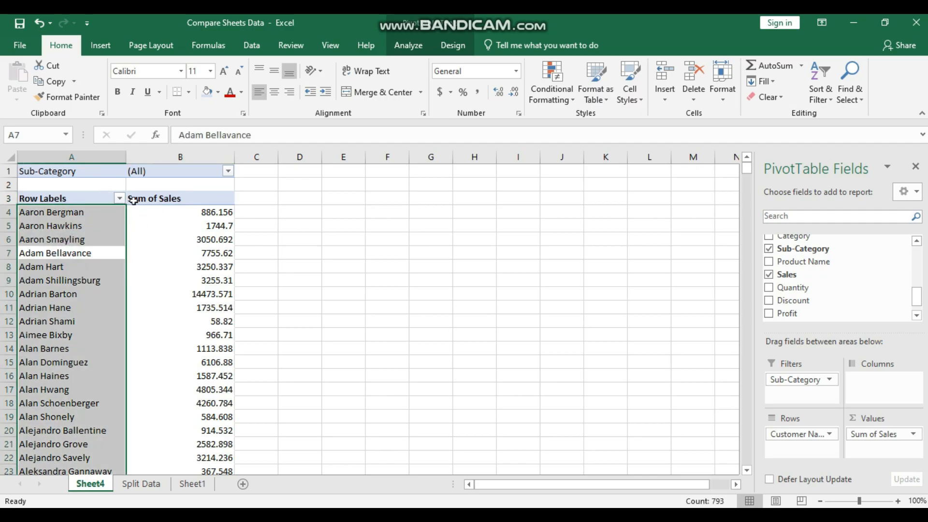
{"action": "left_click", "coordinate": [166, 210]}
{"action": "left_click", "coordinate": [158, 255]}
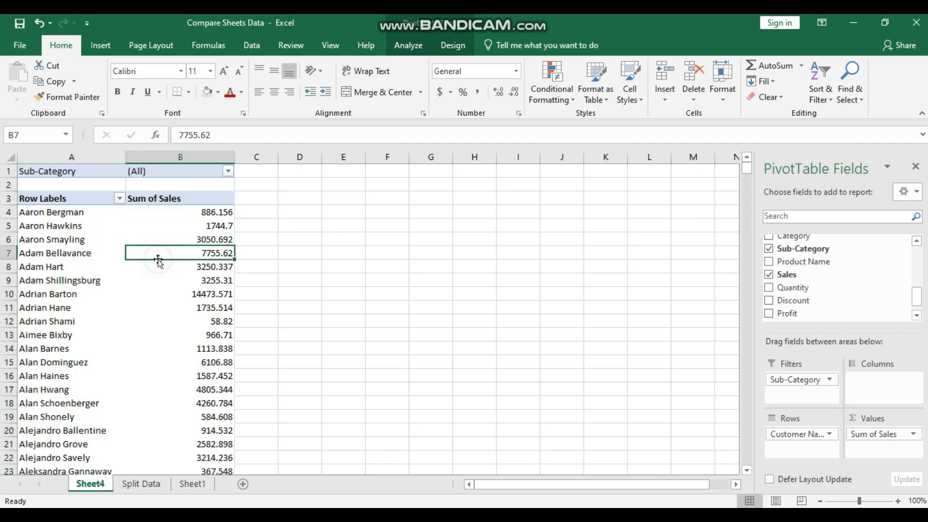
Step: Recheck the reporting requirement on Sheet1 and return to the customer sales PivotTable on Sheet4
{"action": "left_click", "coordinate": [194, 484]}
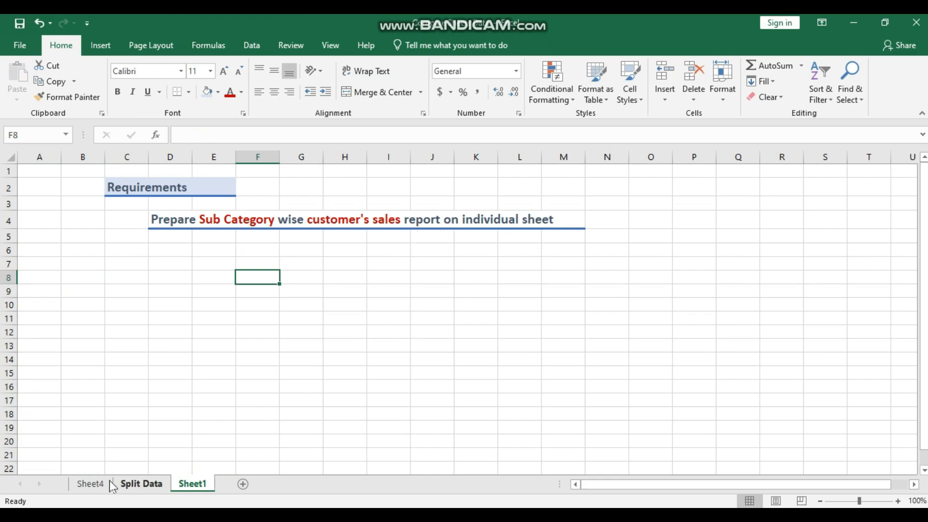
{"action": "left_click", "coordinate": [92, 484]}
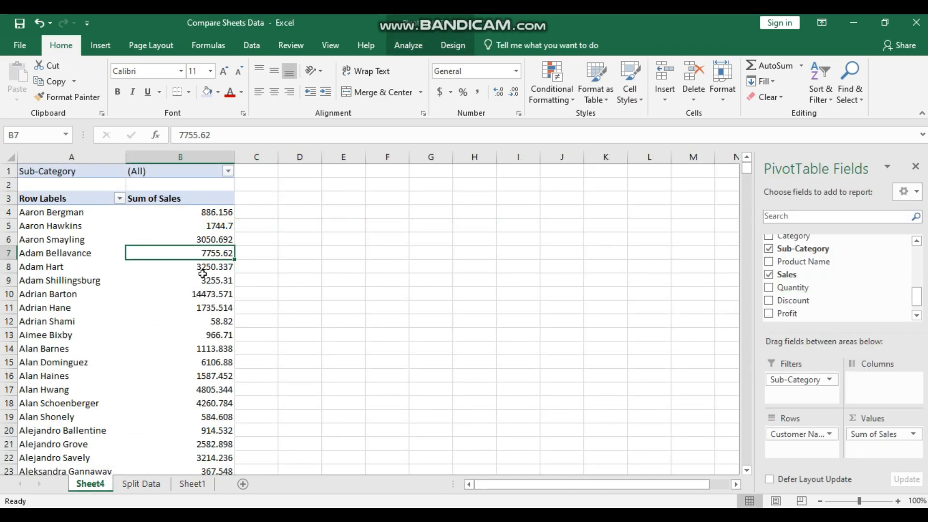
{"action": "left_click", "coordinate": [91, 241]}
{"action": "left_click", "coordinate": [87, 201]}
Step: Generate a separate report filter page for every Sub-Category from the PivotTable on Sheet4
{"action": "left_click", "coordinate": [182, 199]}
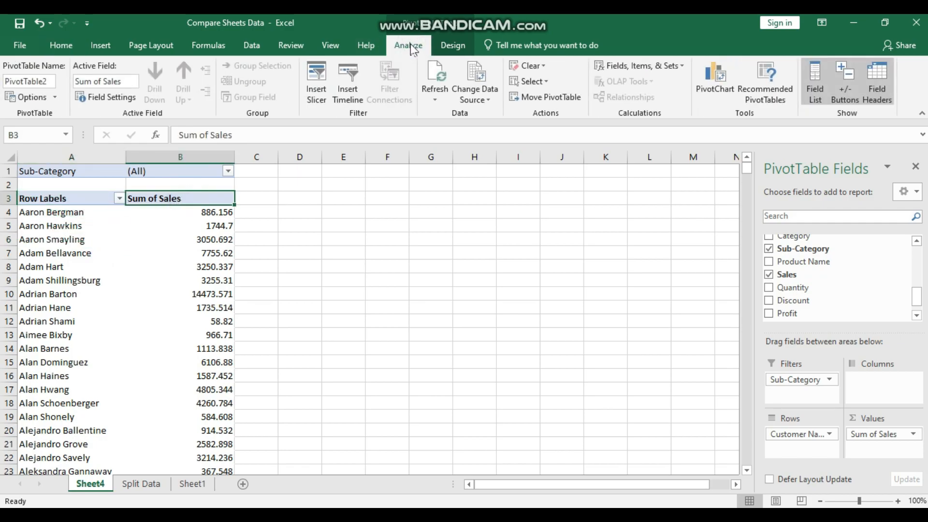
{"action": "left_click", "coordinate": [54, 98]}
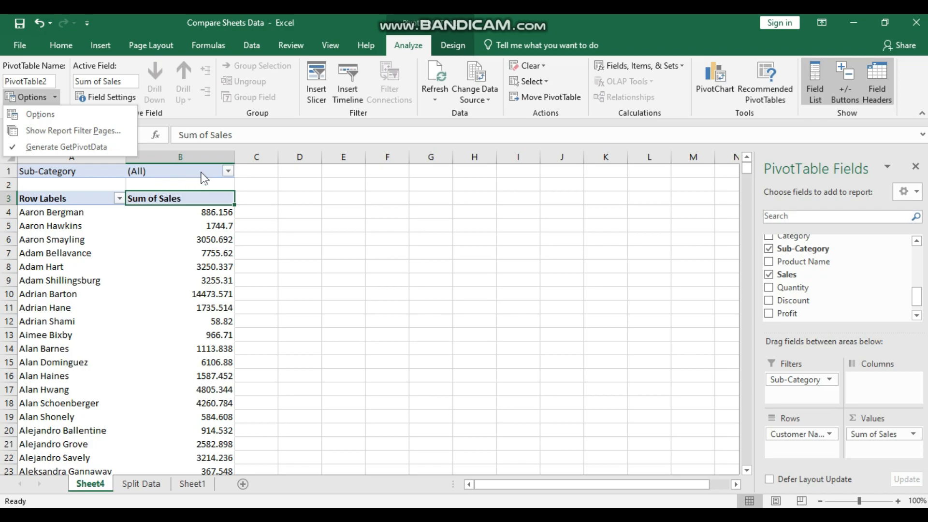
{"action": "left_click", "coordinate": [68, 132]}
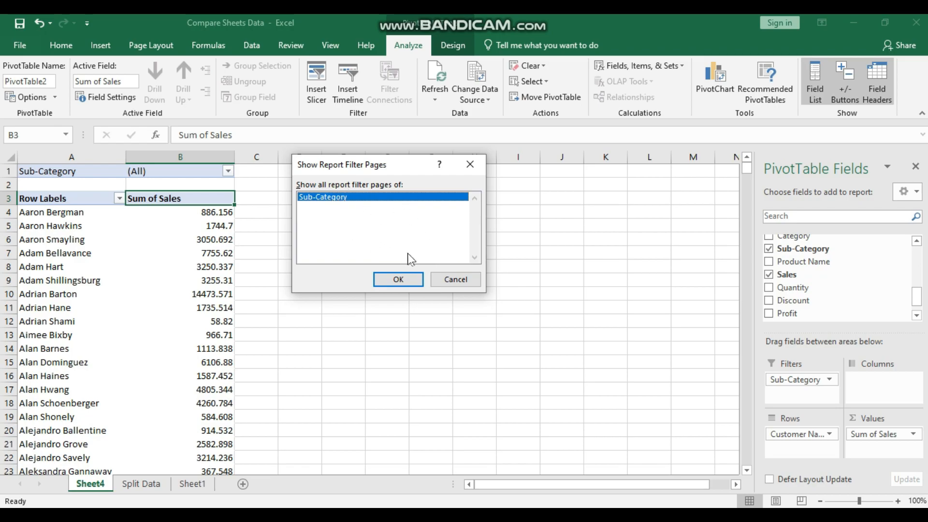
{"action": "left_click", "coordinate": [401, 279]}
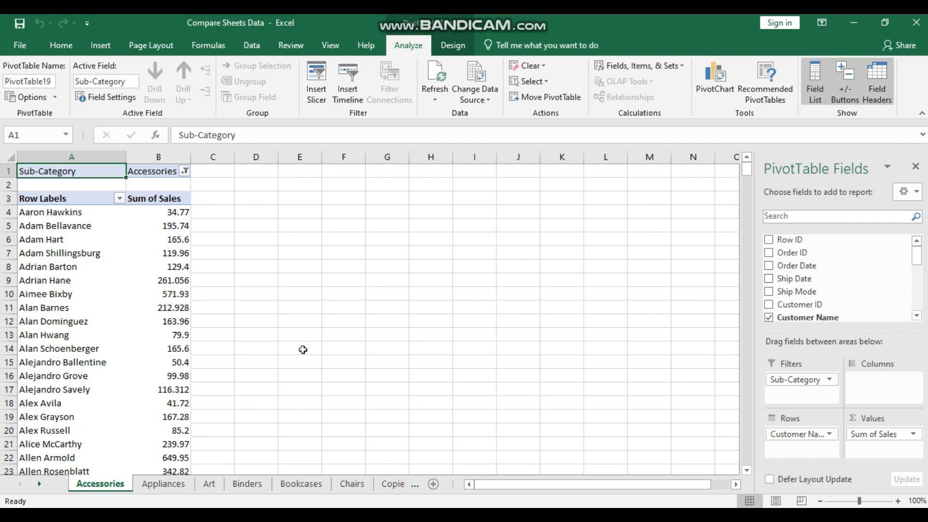
Step: Look through the generated sub-category sheets, including Appliances, Art, Binders, Bookcases, Chairs and Copiers
{"action": "left_click", "coordinate": [167, 485]}
{"action": "left_click", "coordinate": [208, 485]}
{"action": "left_click", "coordinate": [247, 485]}
{"action": "left_click", "coordinate": [321, 488]}
{"action": "left_click", "coordinate": [356, 484]}
{"action": "left_click", "coordinate": [392, 484]}
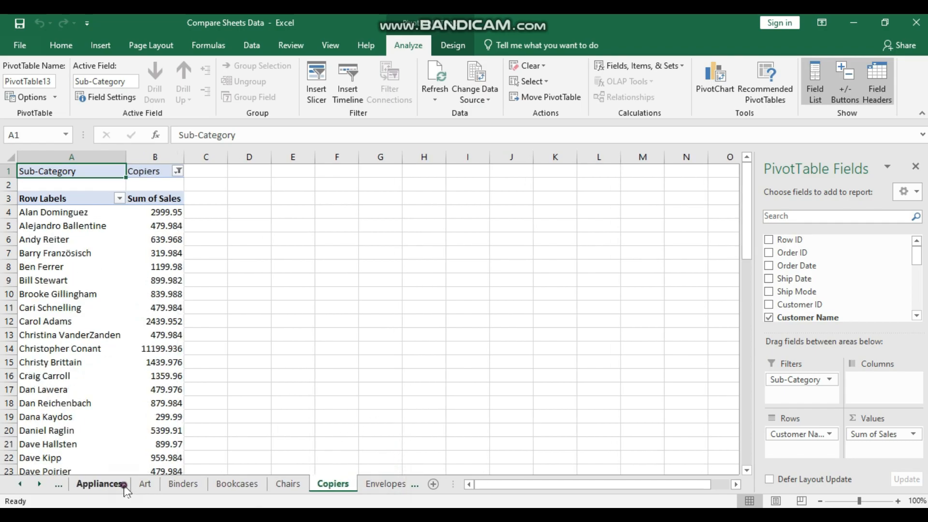
{"action": "left_click", "coordinate": [116, 485]}
{"action": "left_click", "coordinate": [59, 483]}
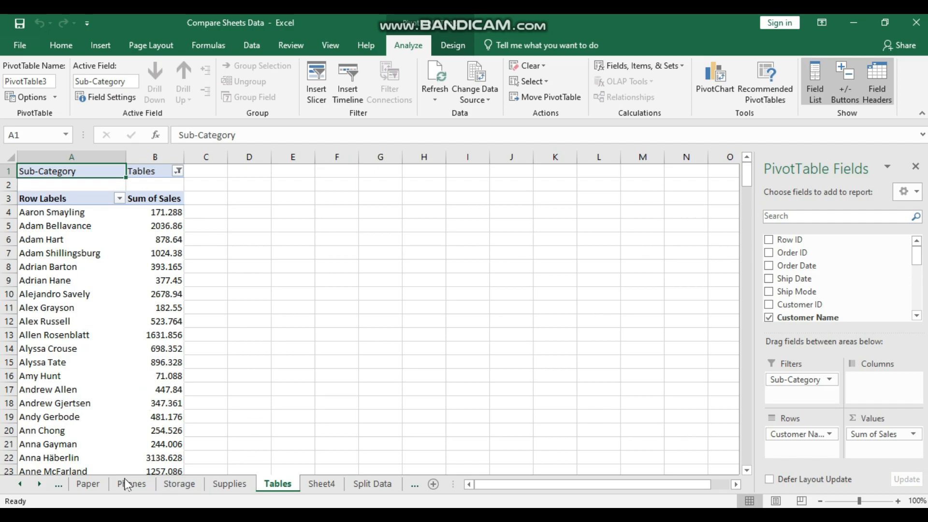
Step: View the Split Data source sheet and review the sub-category-wise customer's sales requirement on Sheet1
{"action": "left_click", "coordinate": [385, 484]}
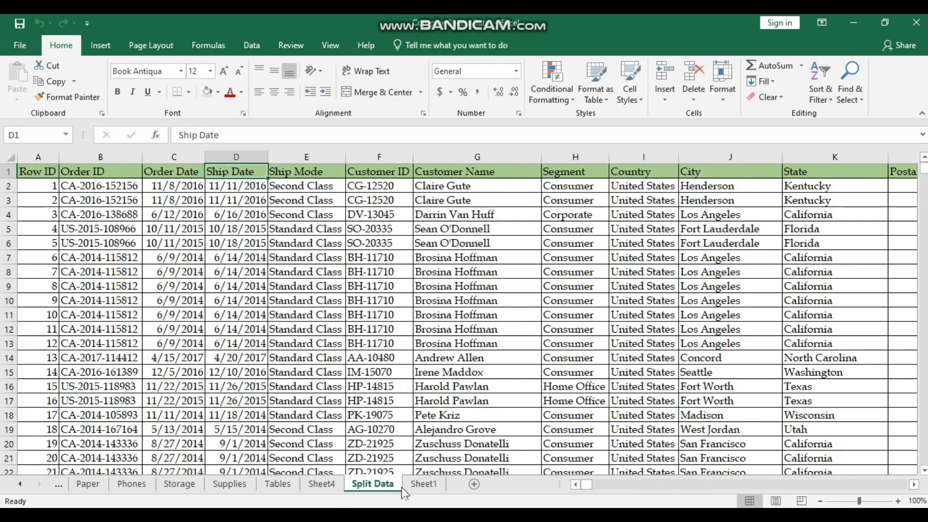
{"action": "left_click", "coordinate": [419, 484]}
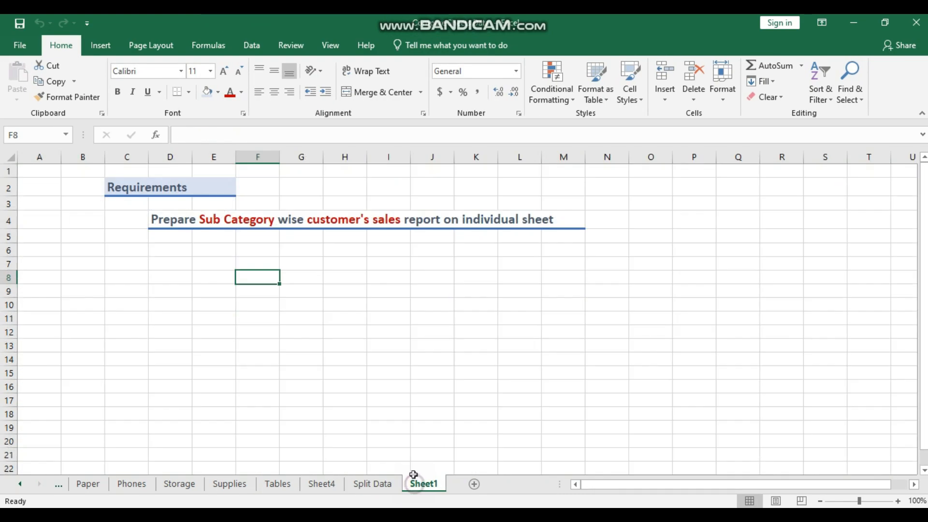
{"action": "left_click", "coordinate": [169, 204]}
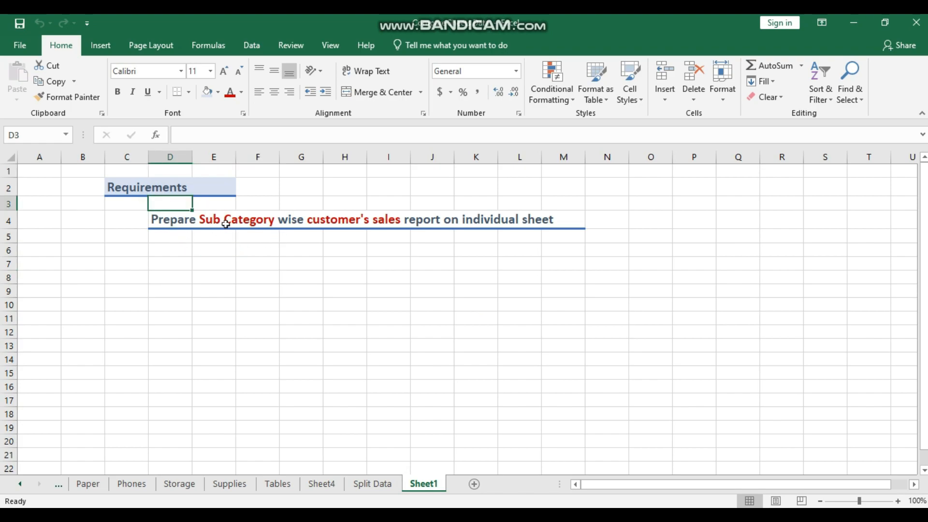
{"action": "left_click", "coordinate": [210, 236]}
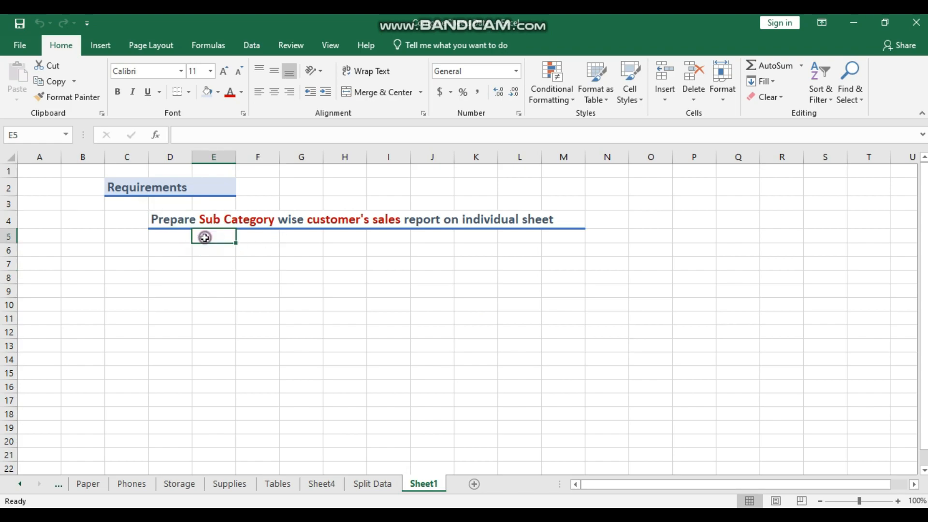
{"action": "left_click", "coordinate": [182, 222]}
{"action": "left_click", "coordinate": [228, 222]}
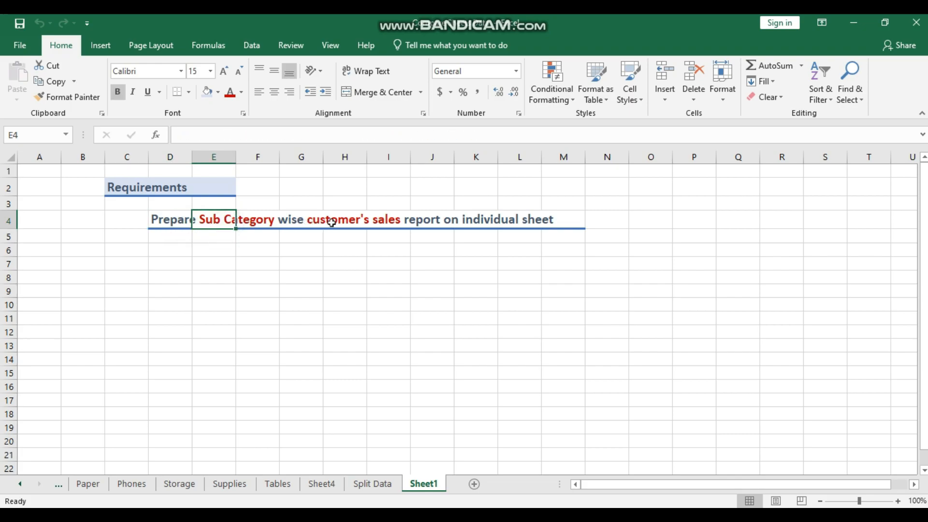
{"action": "left_click", "coordinate": [390, 222]}
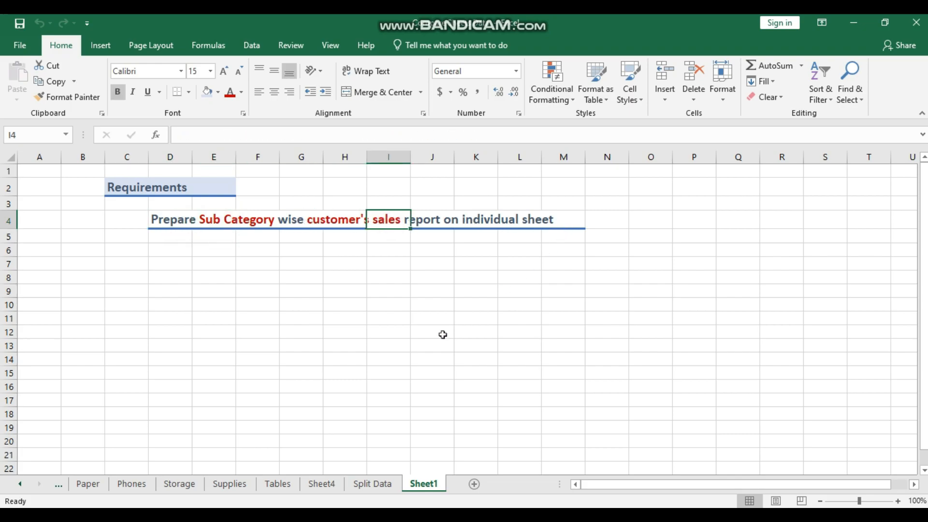
Step: Check the customer sales reports on the Paper, Phones and Storage sheets against the requirement
{"action": "left_click", "coordinate": [179, 483]}
{"action": "left_click", "coordinate": [87, 484]}
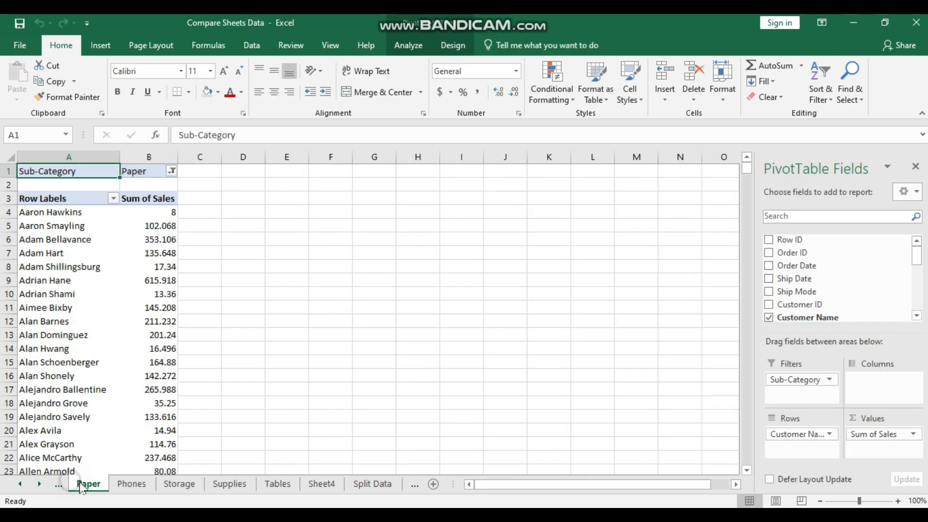
{"action": "left_click", "coordinate": [139, 483]}
{"action": "left_click", "coordinate": [180, 484]}
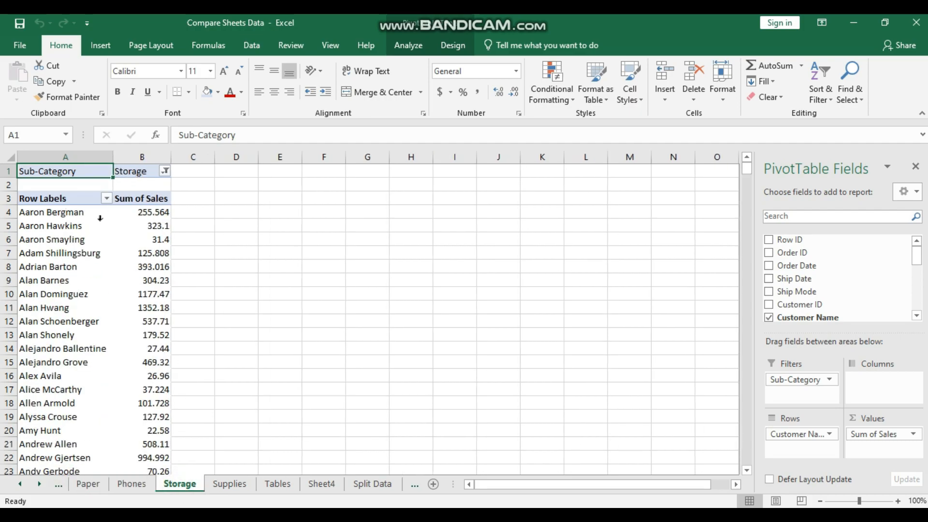